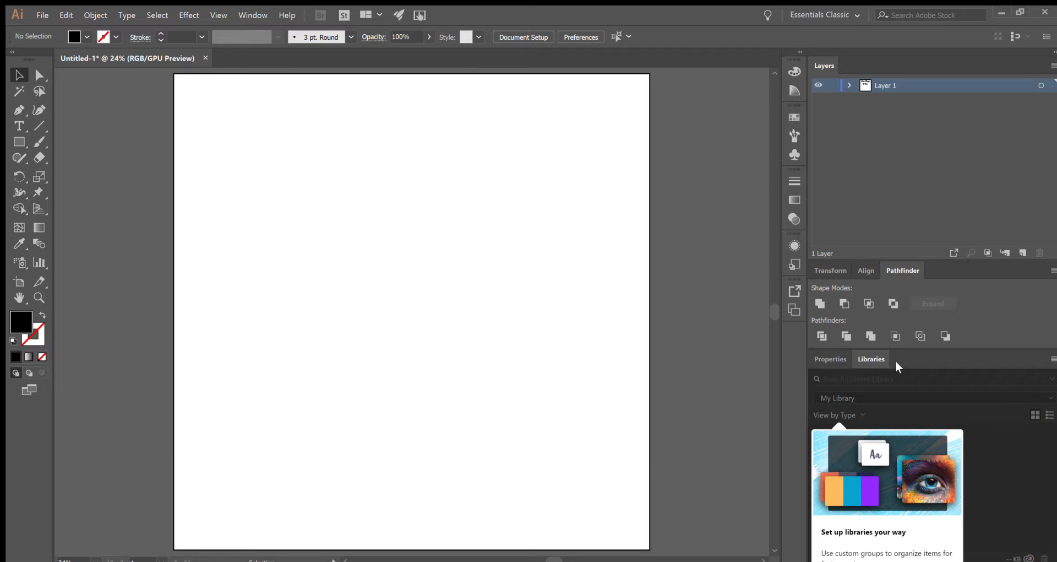
Step: Remove the Libraries panel from the dock, then collapse Properties and expand Pathfinder
left_click_drag(862, 354, 442, 260)
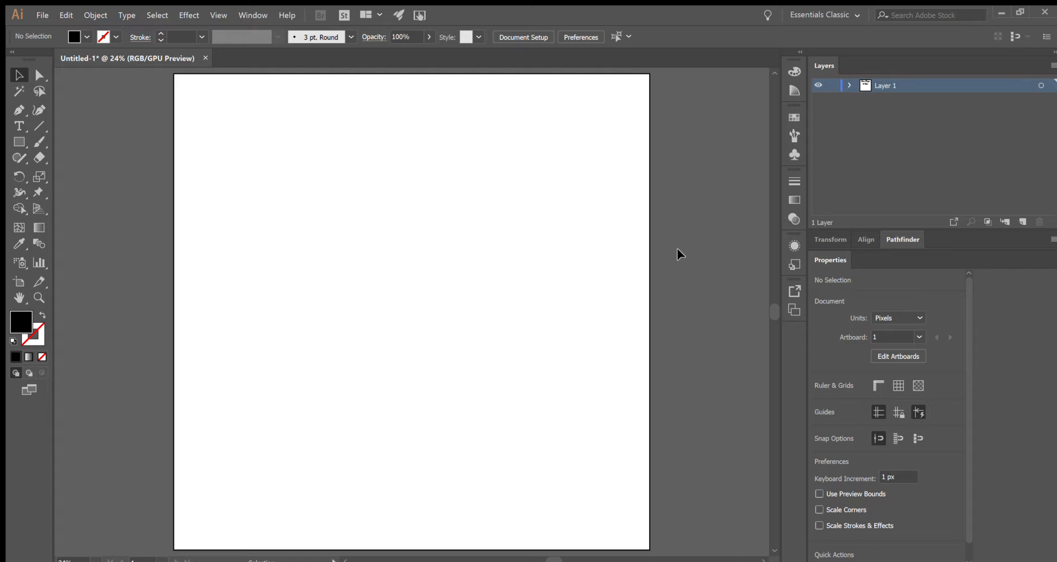
left_click(893, 239)
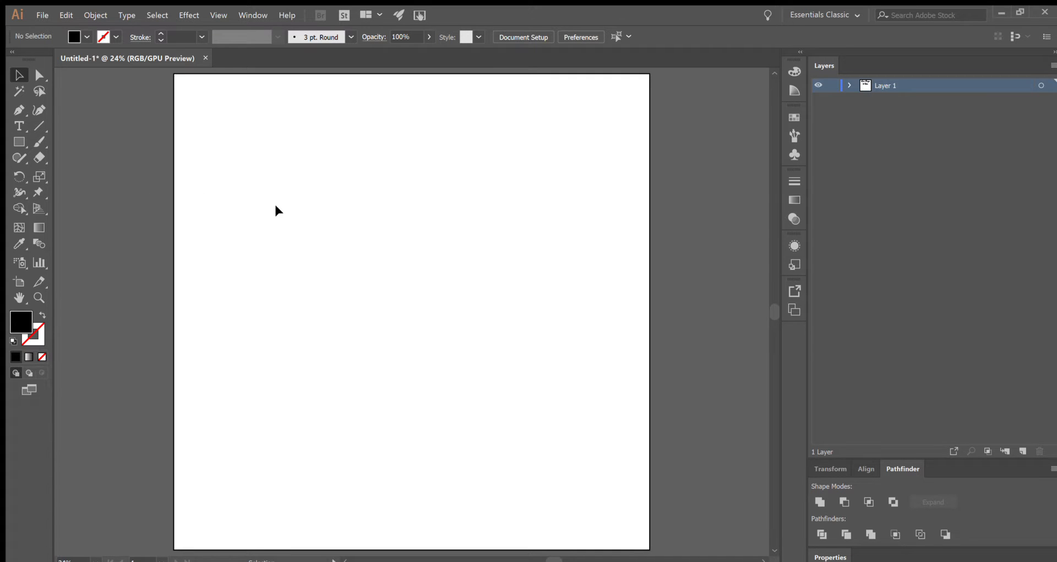
Step: Create a text area nearly filling the artboard with "From", "Russia", "to" and "Idaho" on four separate lines
key("t")
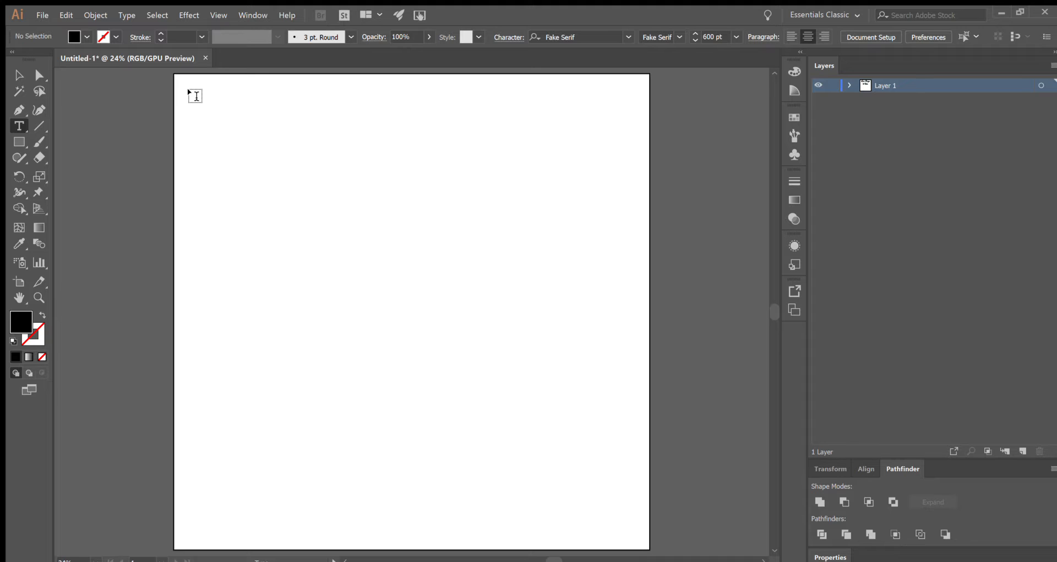
left_click_drag(193, 94, 630, 518)
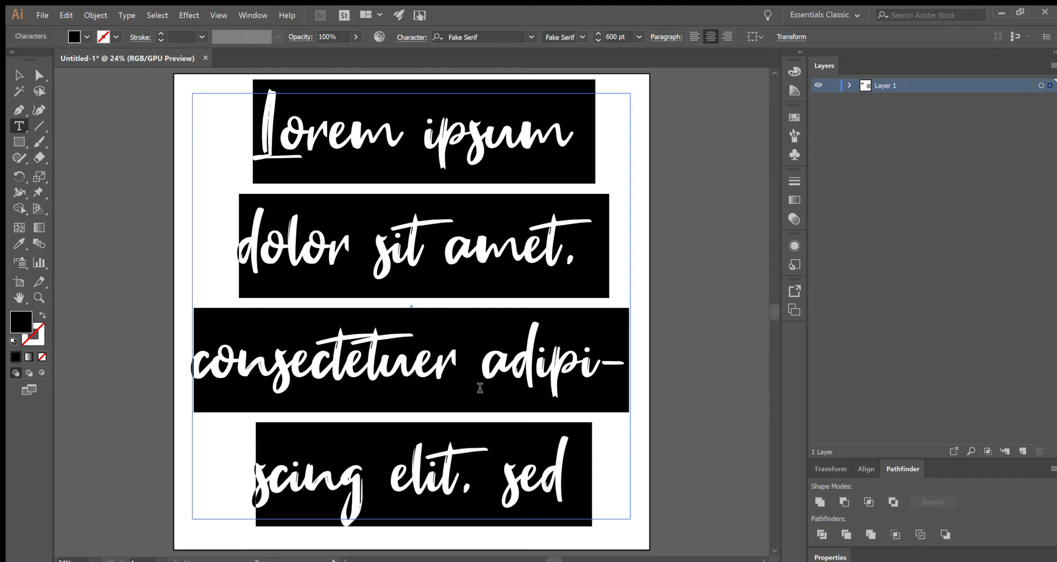
type("From")
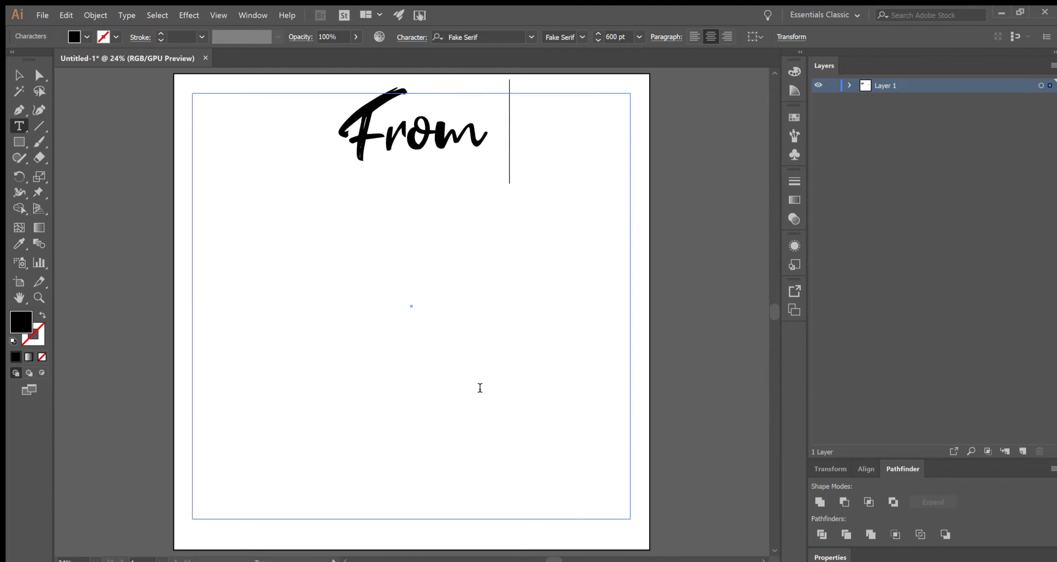
key("Return")
type("Russia")
key("Return")
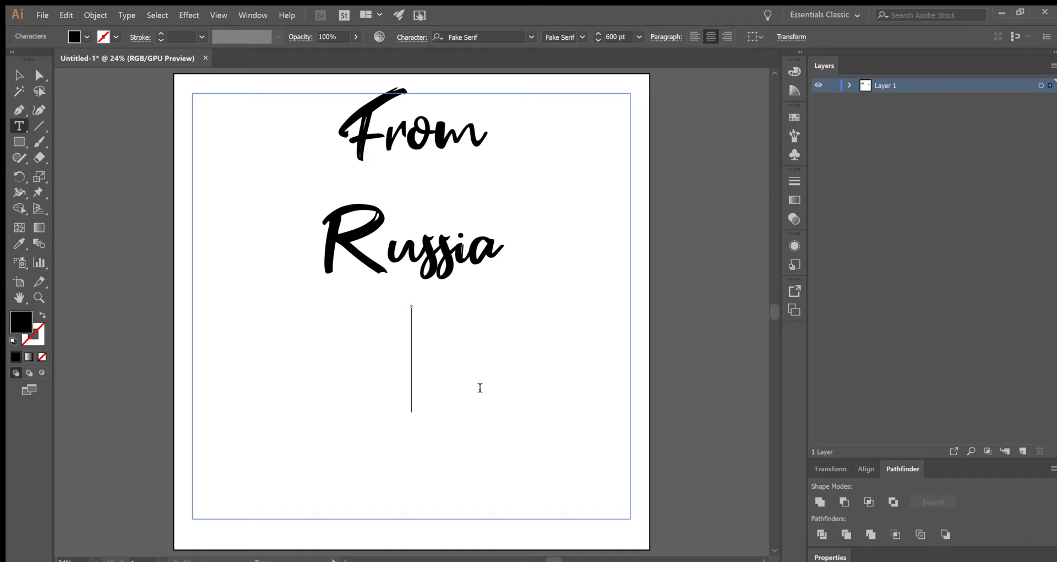
type("to")
key("Return")
type("Idaho")
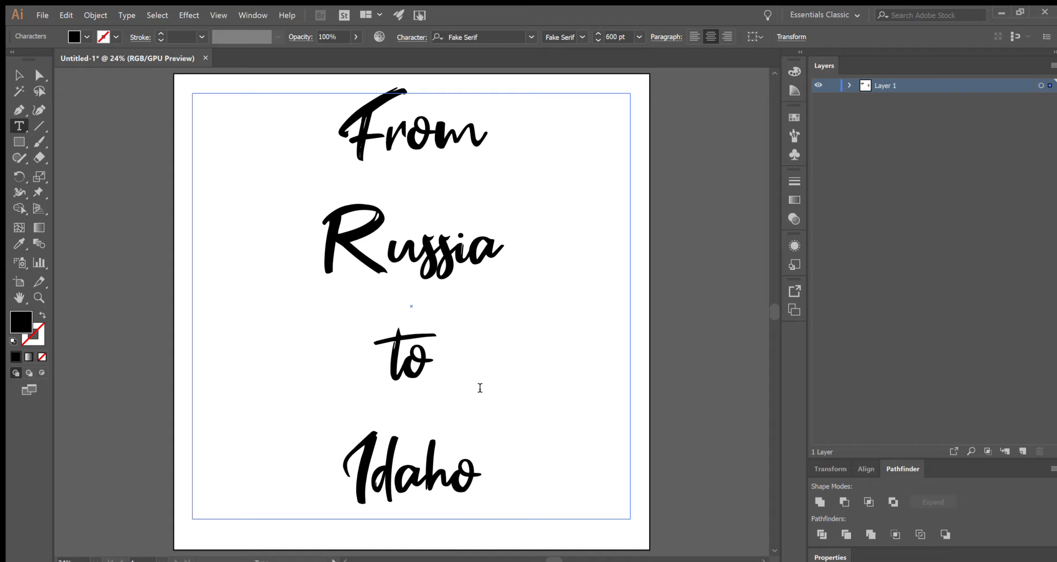
left_click(9, 73)
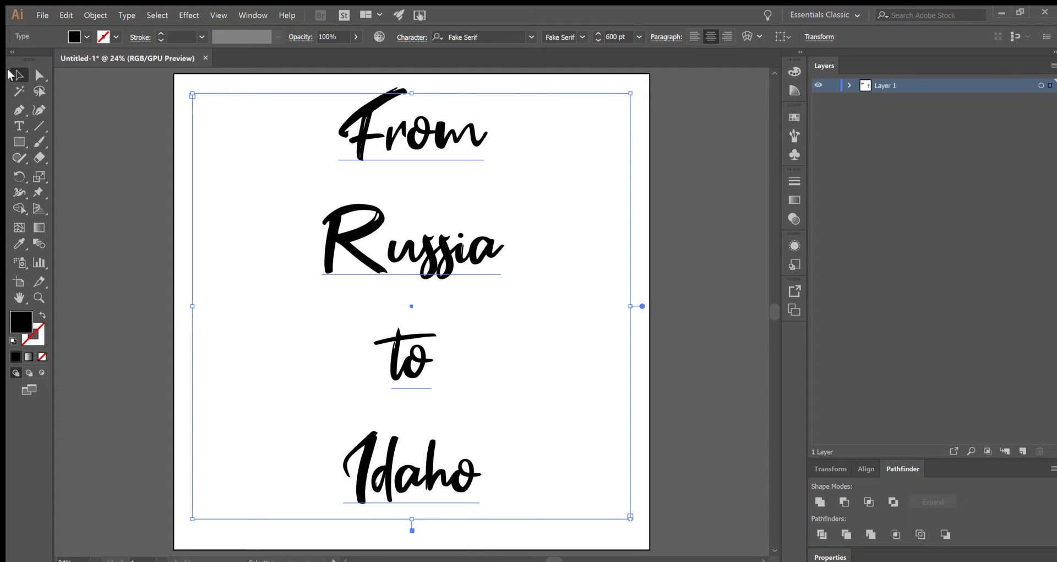
left_click(150, 147)
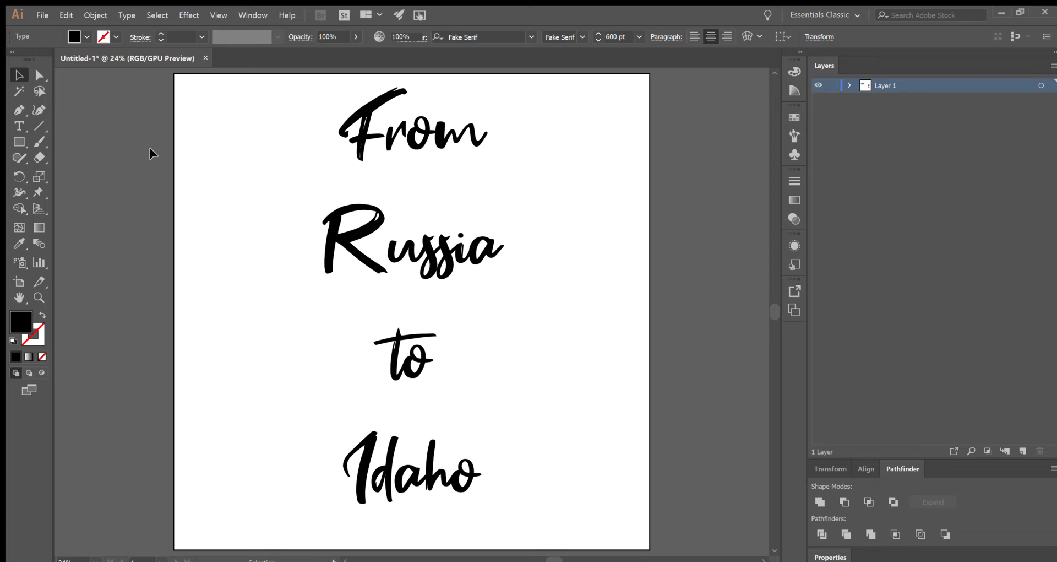
Step: Convert the four-line text block to outlines
left_click(364, 218)
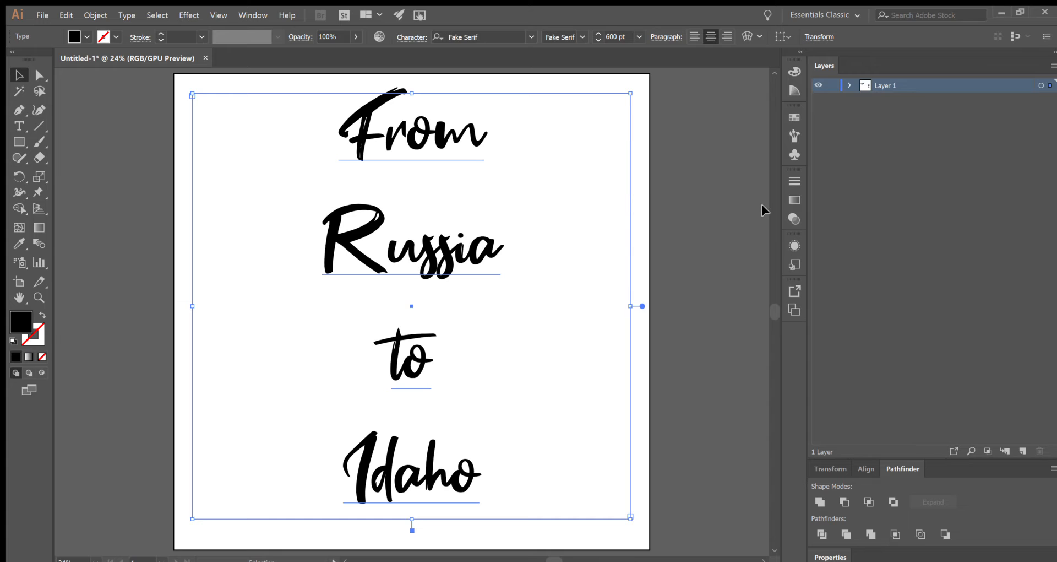
left_click(510, 155)
left_click(439, 139)
key("shift+ctrl+o")
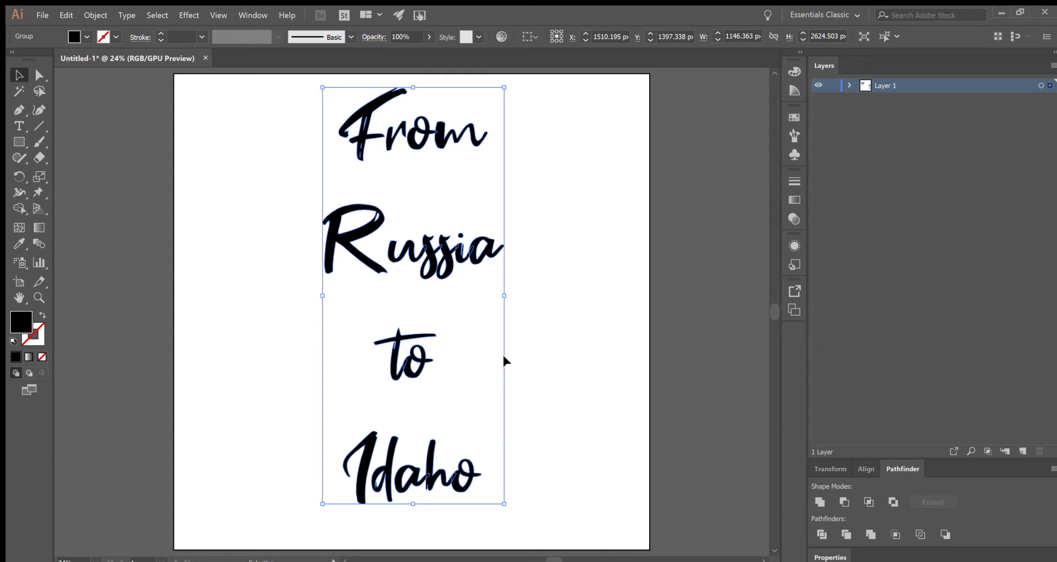
left_click(561, 221)
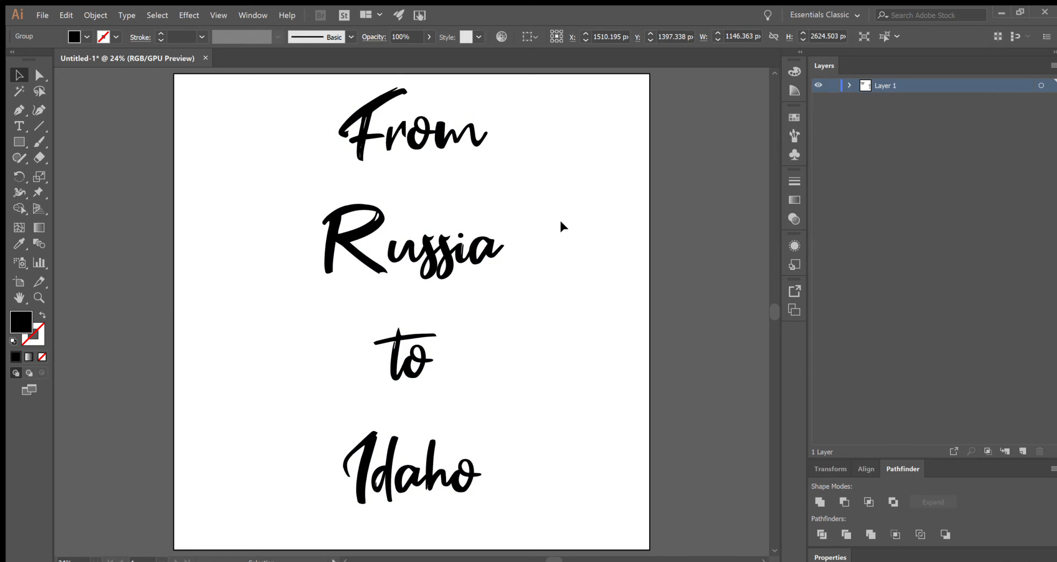
Step: Ungroup the outlined lettering into individual letters and check that the "F" can be selected alone
left_click(333, 238)
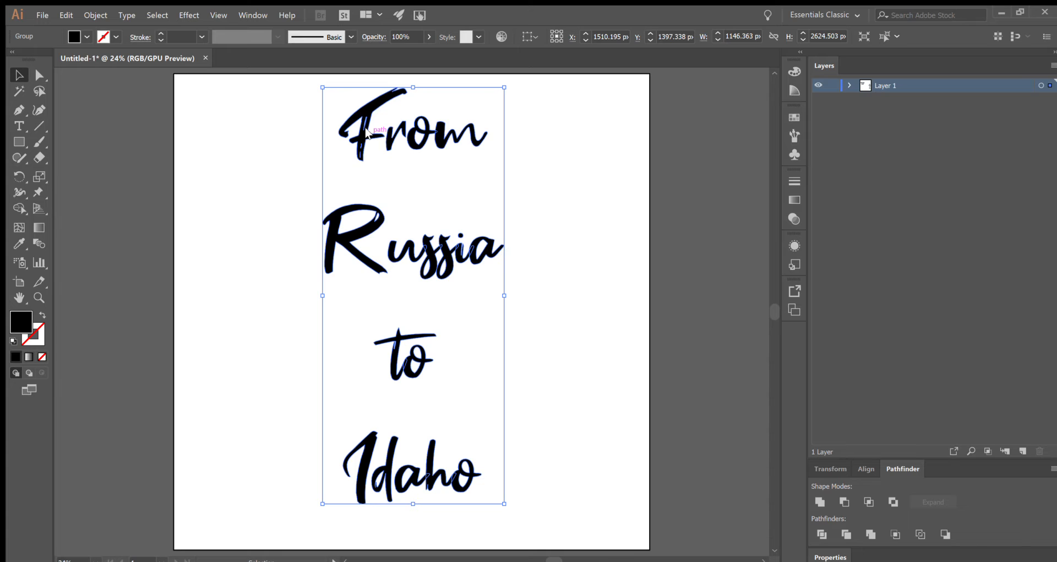
key("ctrl+8")
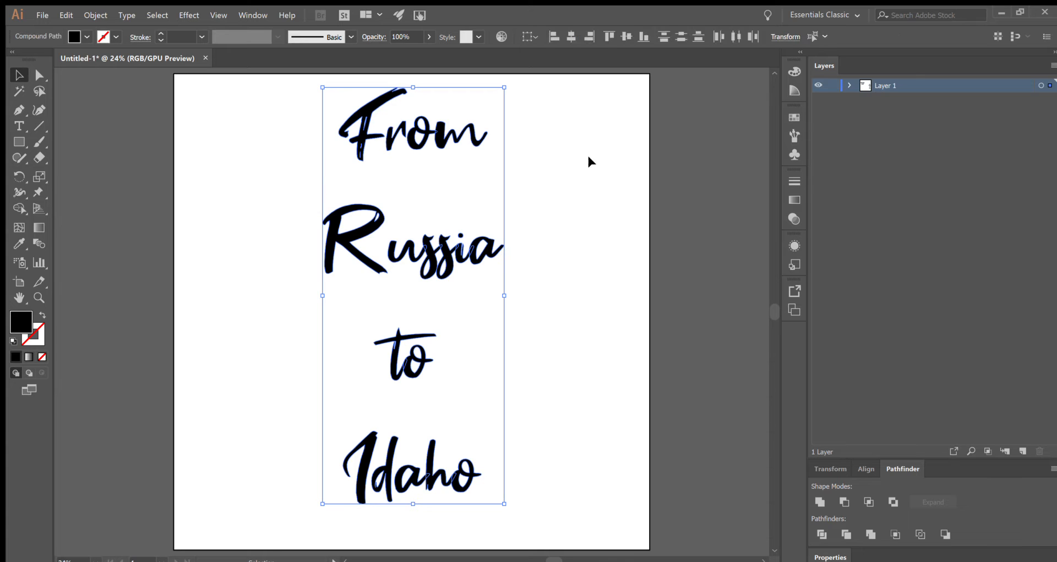
left_click(604, 157)
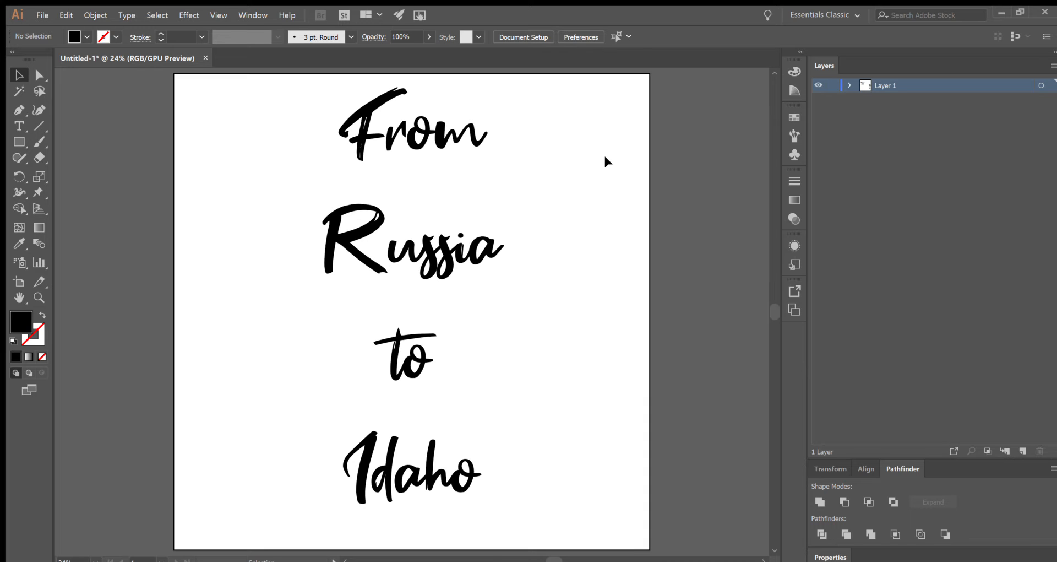
left_click(357, 130)
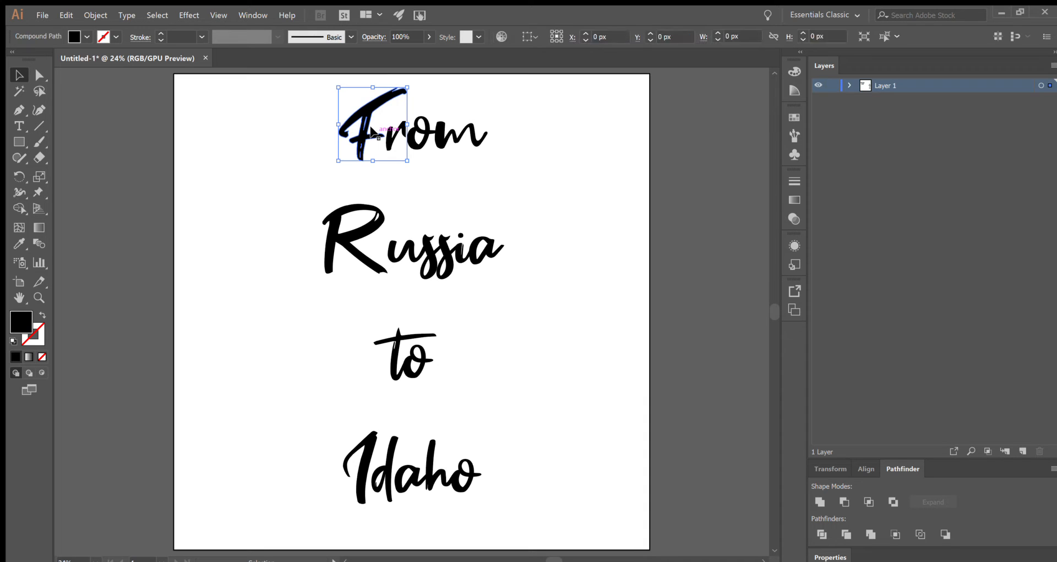
left_click(484, 150)
left_click(358, 127)
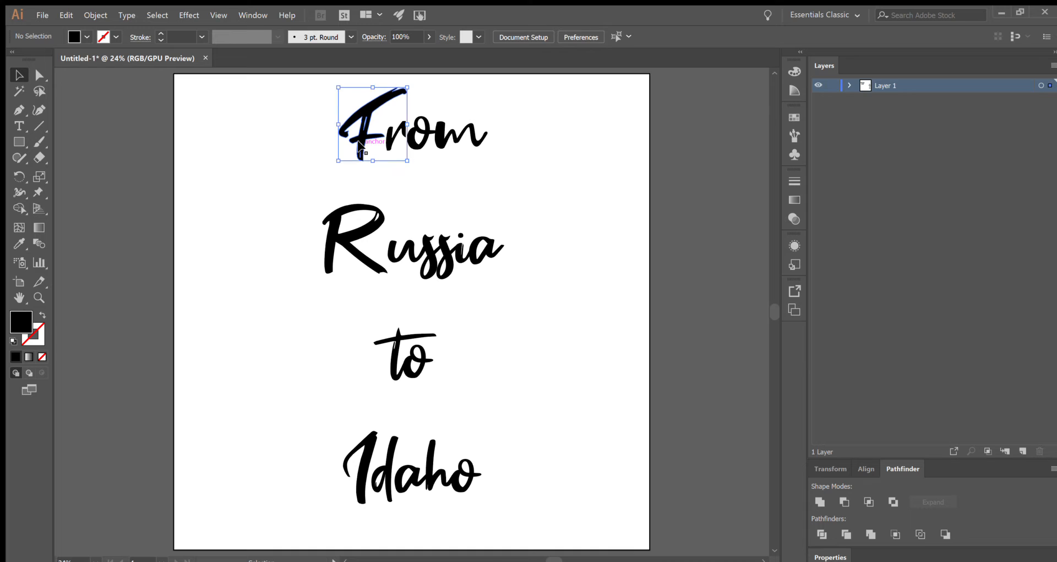
left_click(297, 100)
Step: Scale the word "From" down to about 60 percent and place it in the artboard's upper-left area
left_click_drag(298, 102, 499, 155)
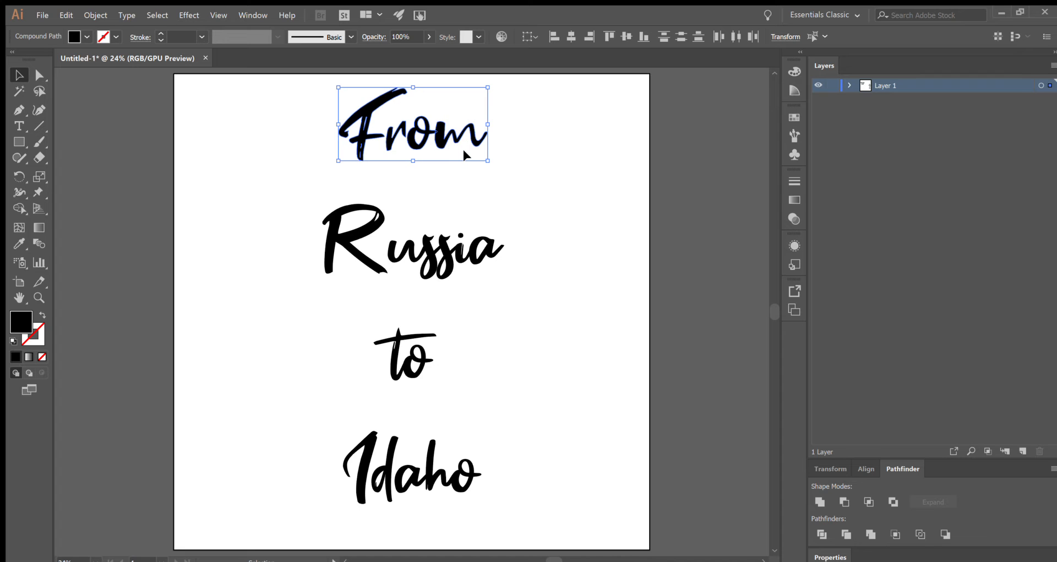
left_click_drag(488, 160, 297, 160)
left_click(255, 226)
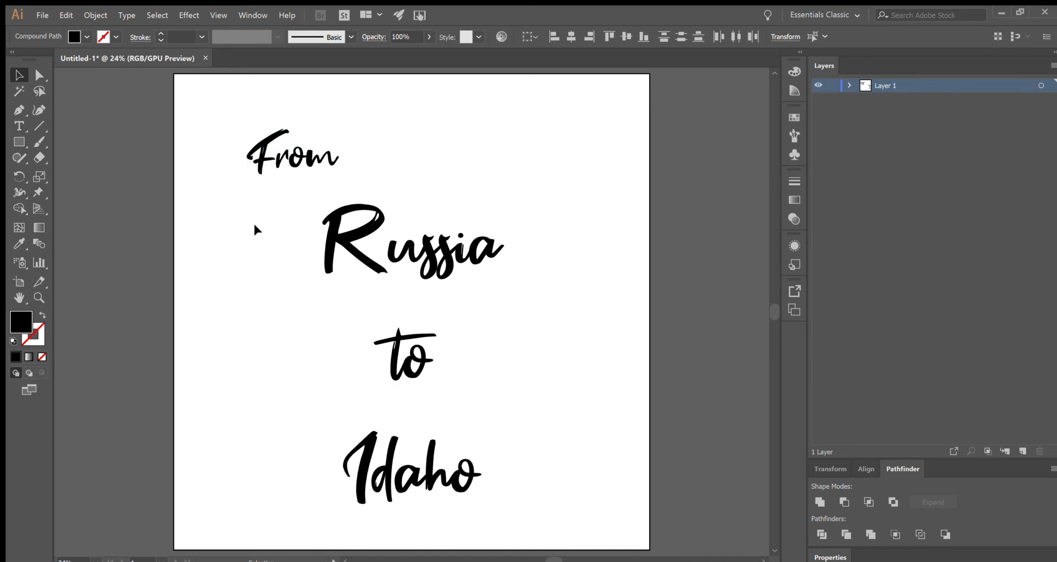
left_click_drag(232, 124, 329, 149)
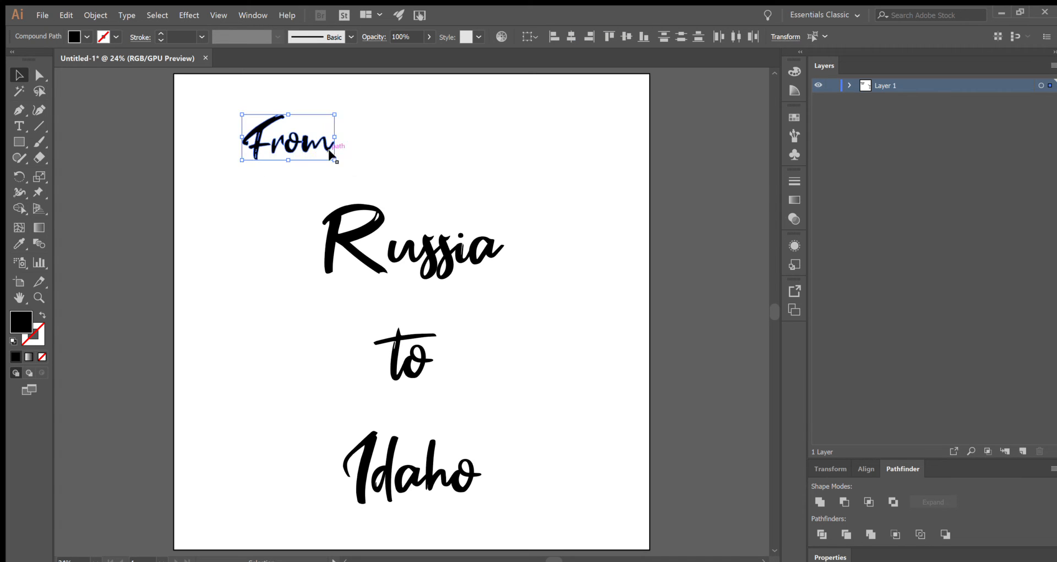
left_click(371, 177)
Step: Move the word "Russia" slightly up and to the right so it sits diagonally below "From"
left_click_drag(304, 189, 523, 292)
left_click_drag(366, 257, 345, 242)
left_click(517, 177)
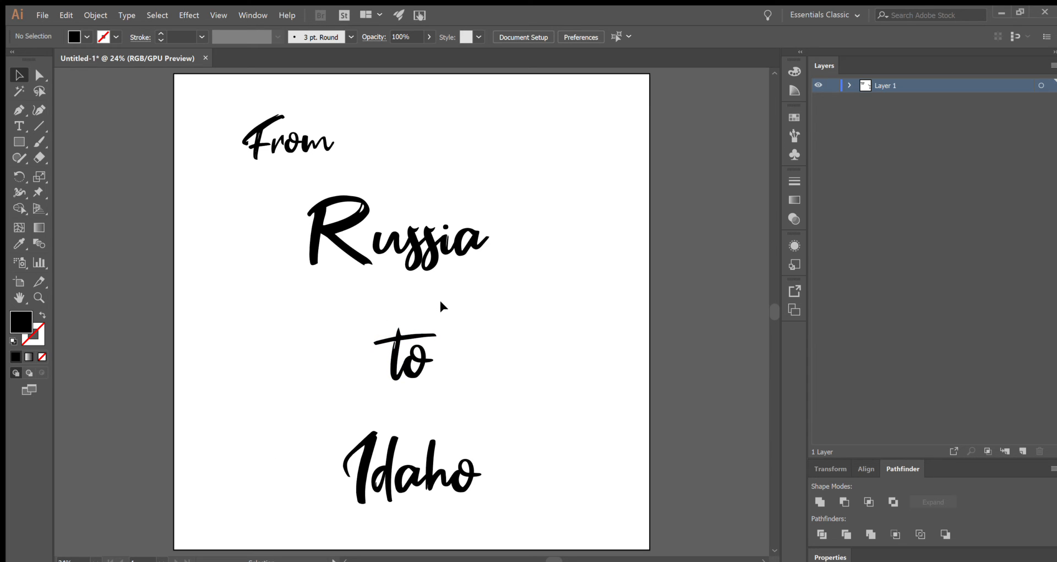
left_click_drag(254, 191, 492, 254)
left_click(487, 287)
Step: Scale down "to" and "Idaho", placing "to" centered below "Russia" and "Idaho" slightly to the left beneath it
left_click_drag(355, 318, 479, 409)
left_click_drag(437, 381, 428, 338)
left_click_drag(314, 420, 467, 496)
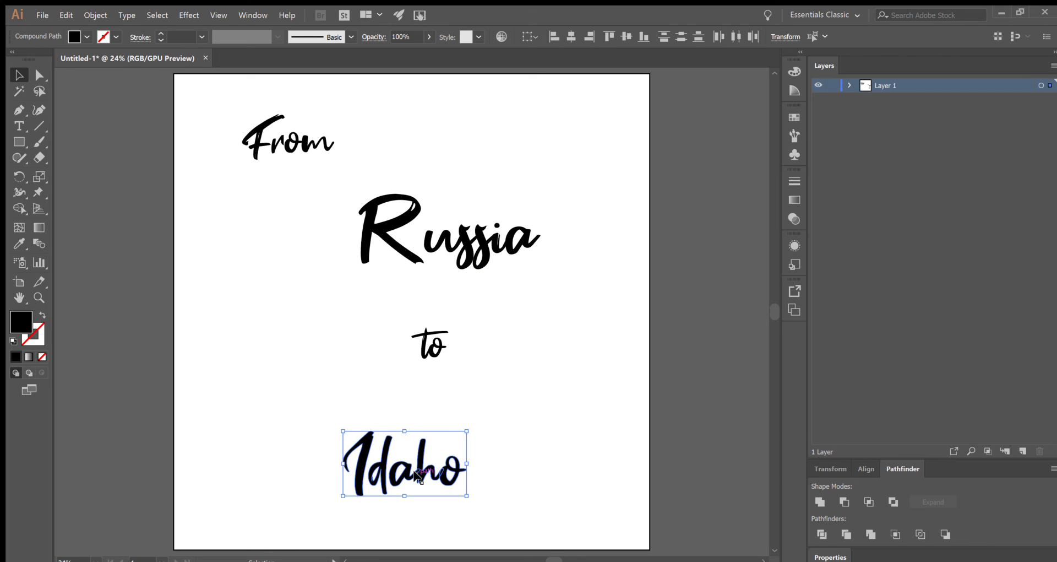
left_click_drag(384, 473, 370, 466)
left_click(504, 395)
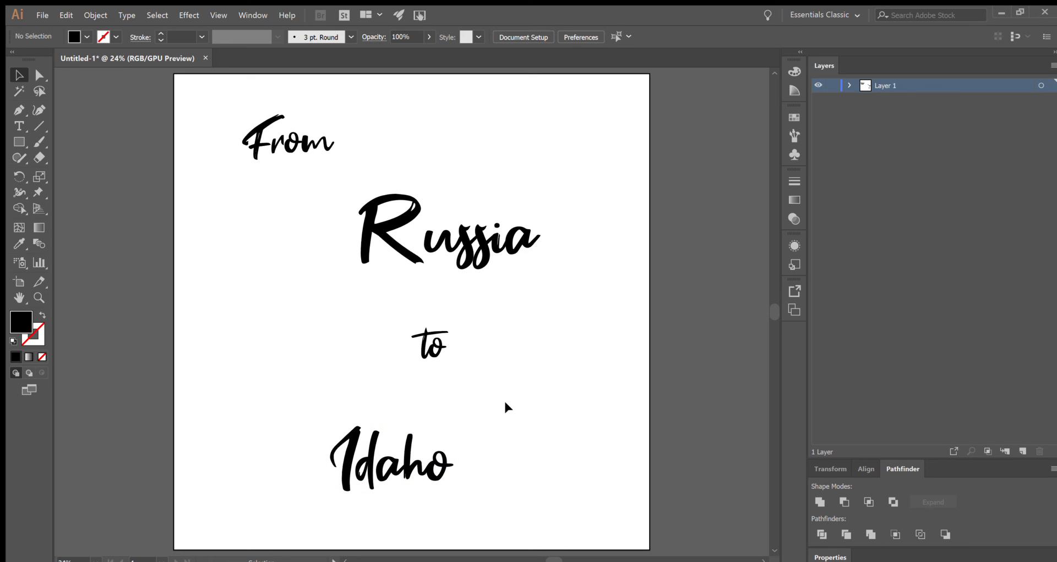